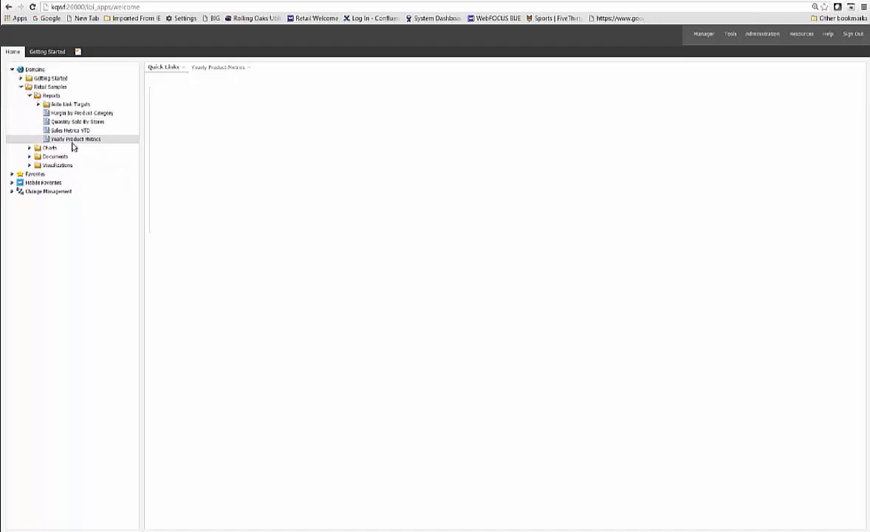
Run the Yearly Product Metrics report and inspect the formulas behind the Headphones profit margin ratio and the Accessories subtotals for 2011
{"action": "mouse_move", "coordinate": [74, 147]}
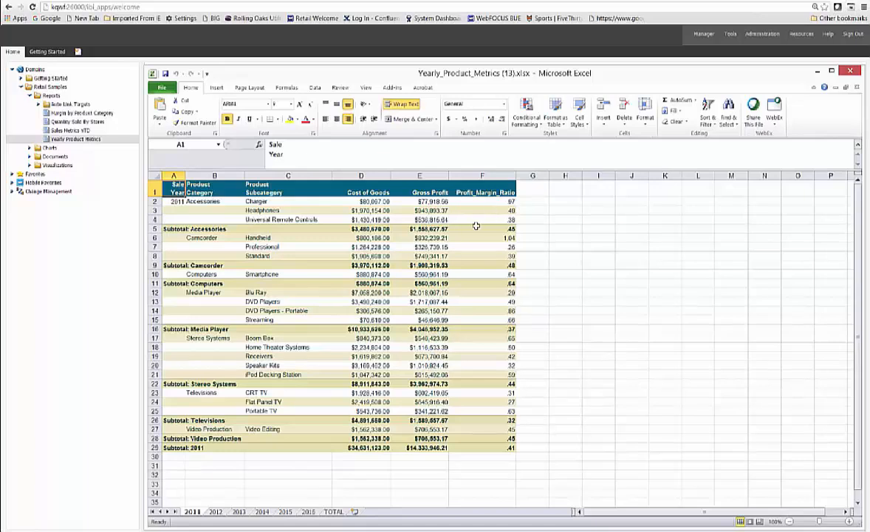
{"action": "left_click", "coordinate": [494, 209]}
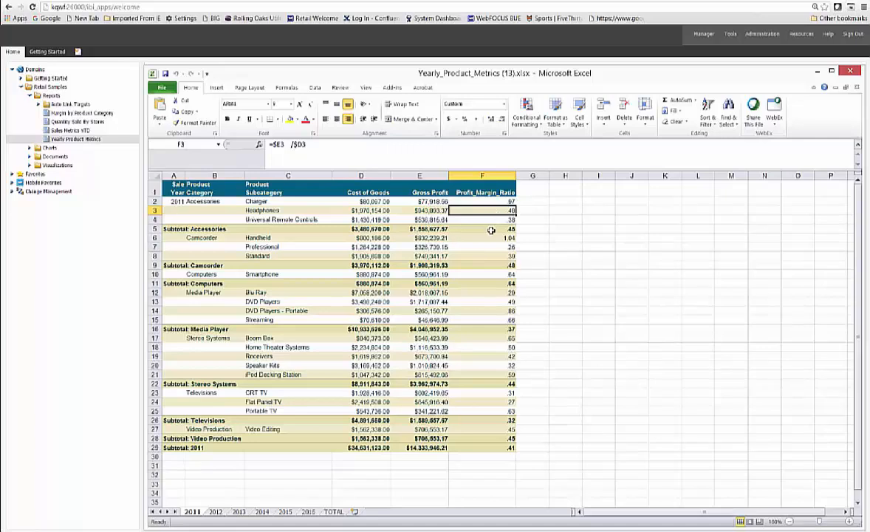
{"action": "left_click", "coordinate": [491, 227]}
{"action": "left_click", "coordinate": [420, 229]}
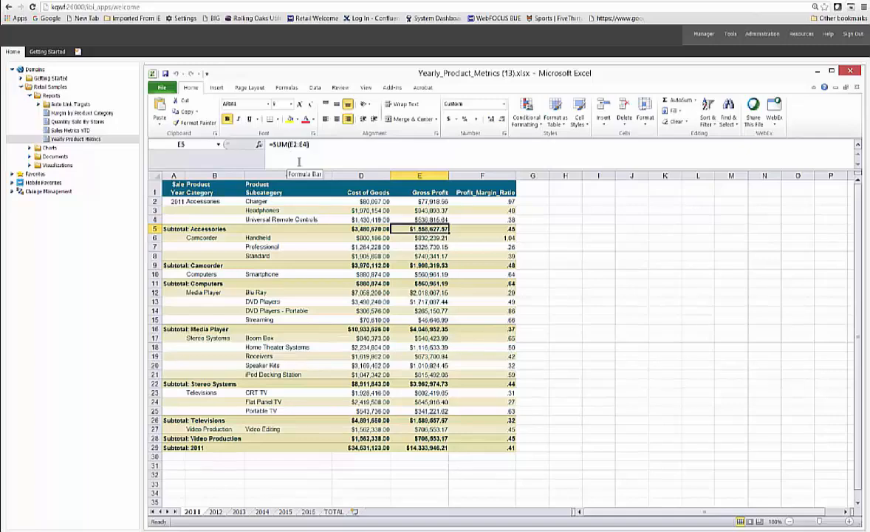
Look through the 2012, 2013, 2014 and TOTAL worksheets and inspect the total Gross Profit cell
{"action": "left_click", "coordinate": [215, 511]}
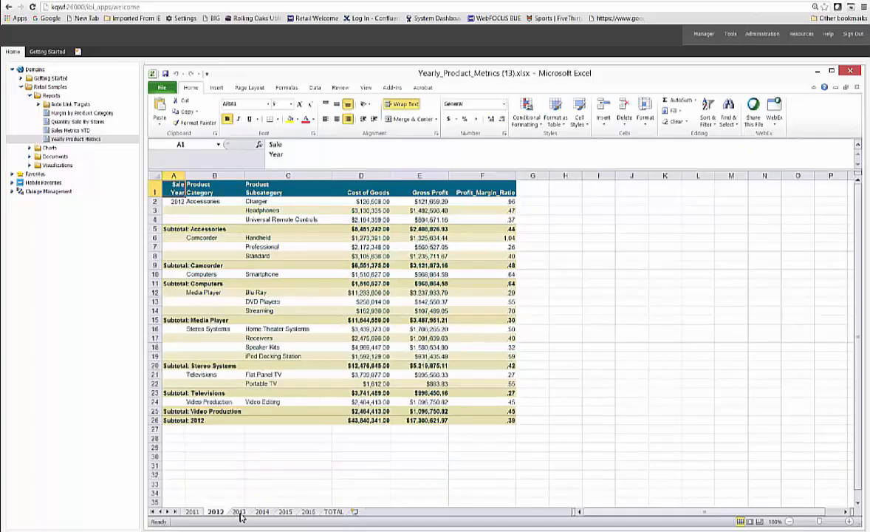
{"action": "left_click", "coordinate": [238, 511]}
{"action": "left_click", "coordinate": [261, 513]}
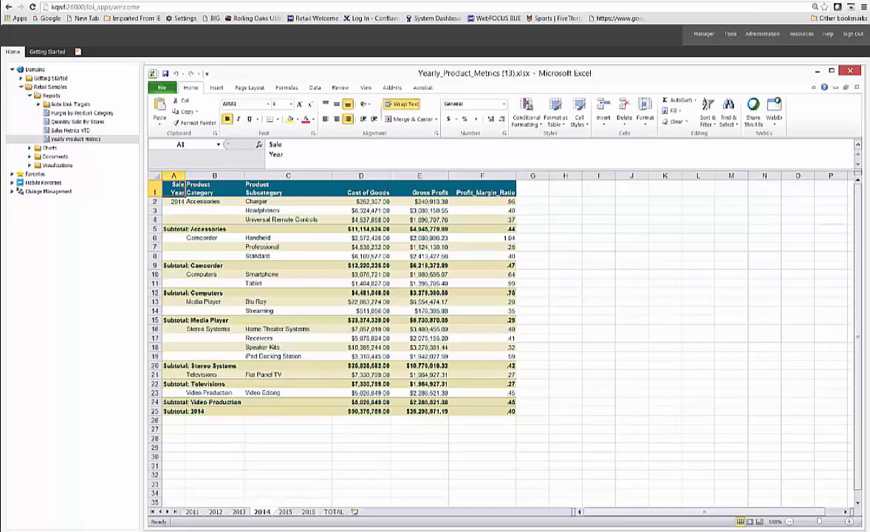
{"action": "left_click", "coordinate": [333, 511]}
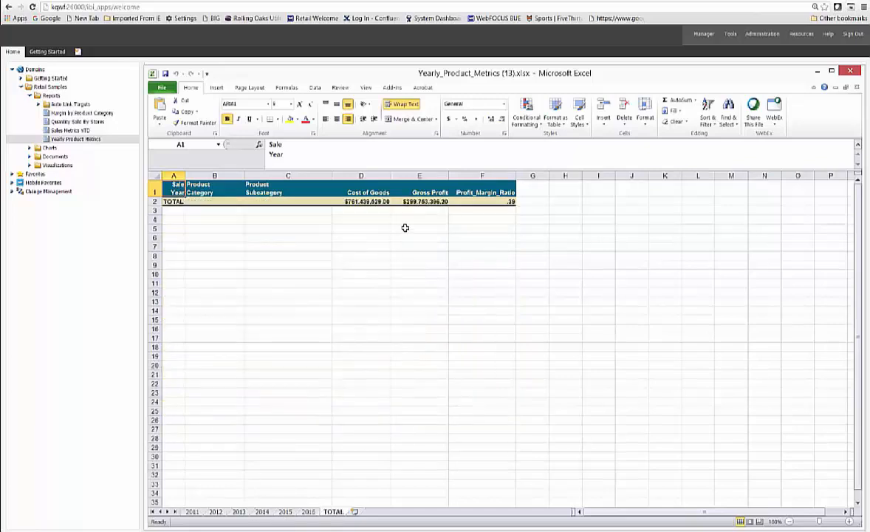
{"action": "left_click", "coordinate": [419, 201]}
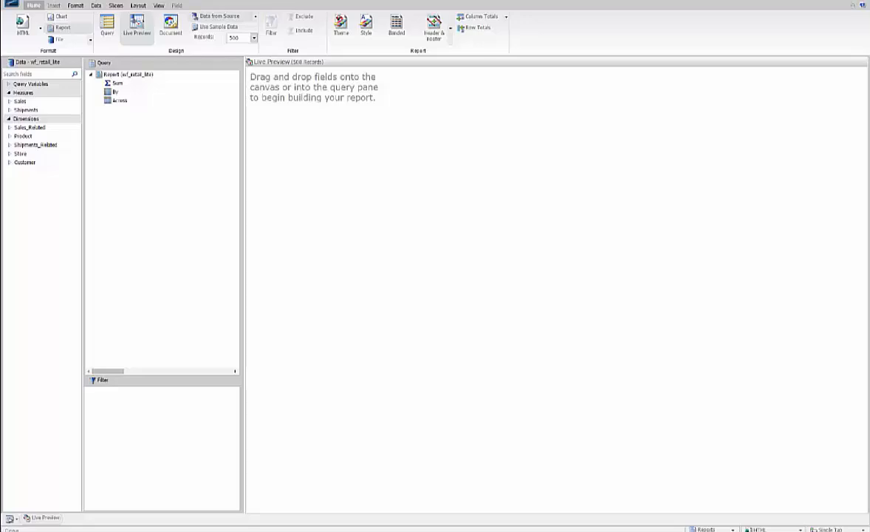
Set the new report's output format to Excel Formula (xlsx)
{"action": "left_click", "coordinate": [40, 29]}
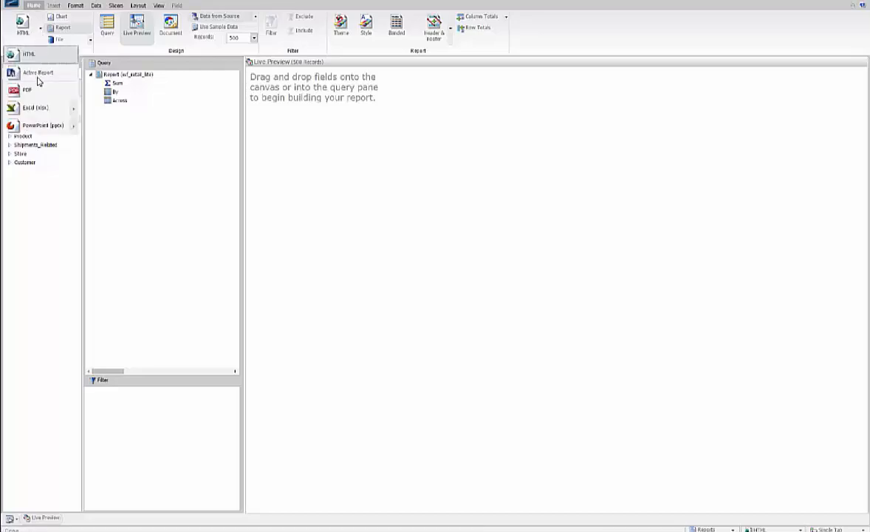
{"action": "left_click", "coordinate": [75, 110]}
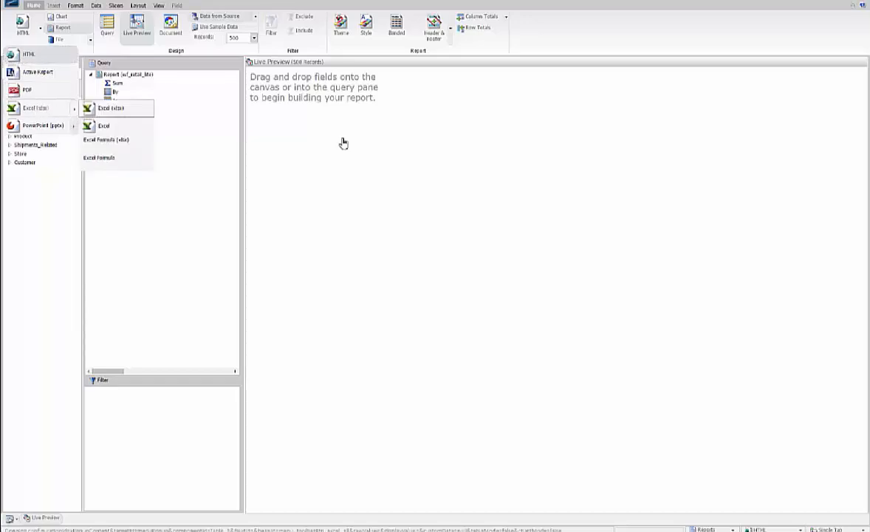
{"action": "left_click", "coordinate": [110, 145]}
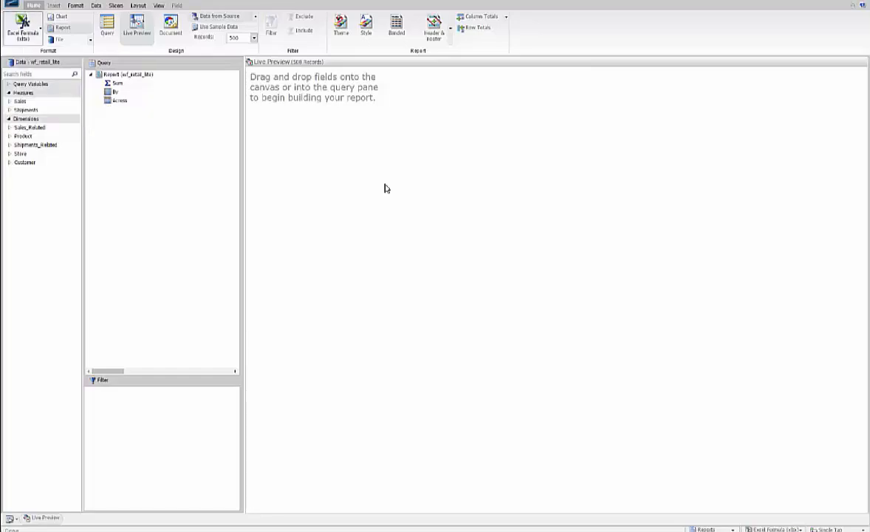
Add the Cost of Goods and Gross Profit sales measures to the report as summed columns
{"action": "left_click", "coordinate": [9, 101]}
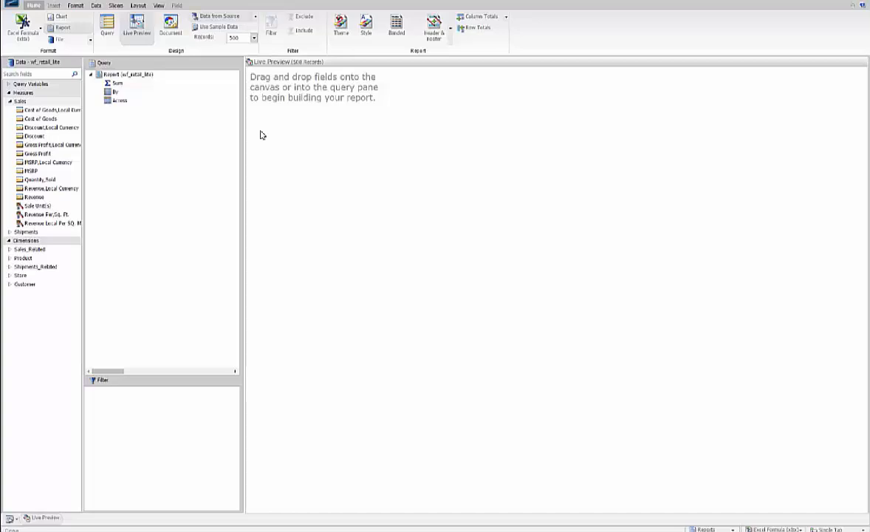
{"action": "double_click", "coordinate": [31, 119]}
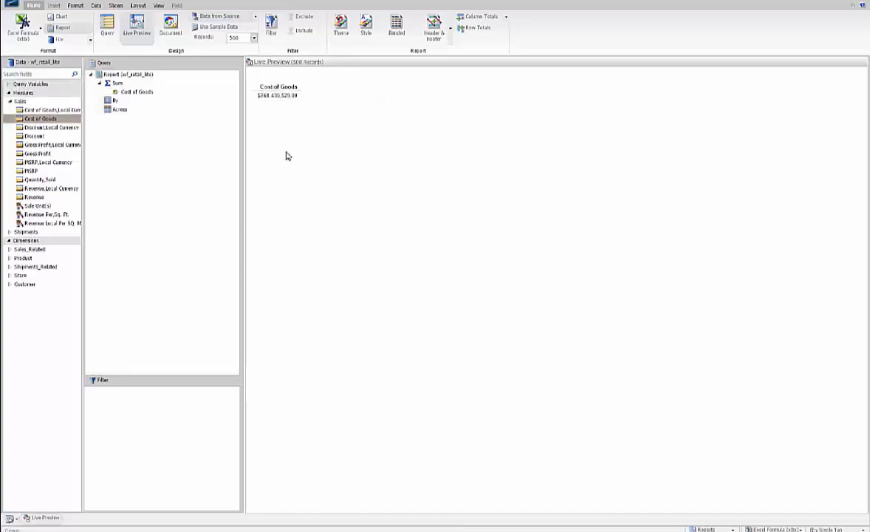
{"action": "double_click", "coordinate": [37, 153]}
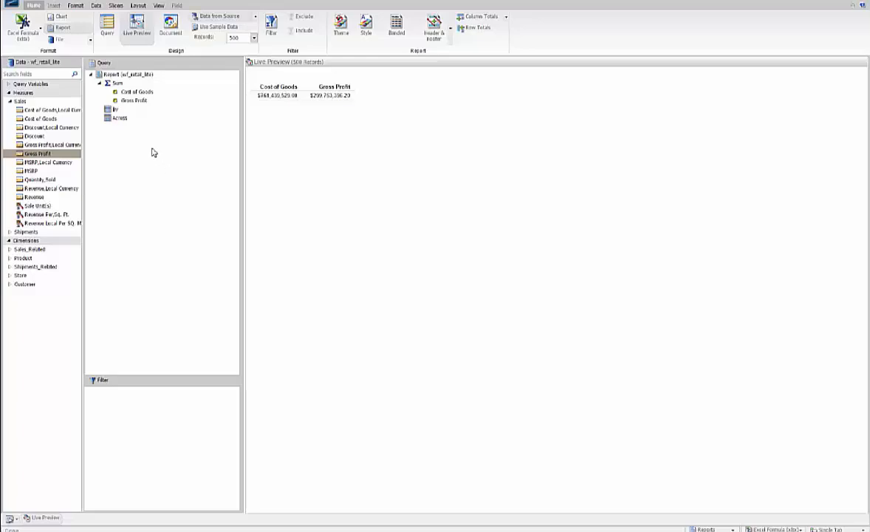
Create a summary (COMPUTE) field named ProfitMargin that divides Gross Profit by Cost of Goods, with the expression in parentheses
{"action": "left_click", "coordinate": [96, 5]}
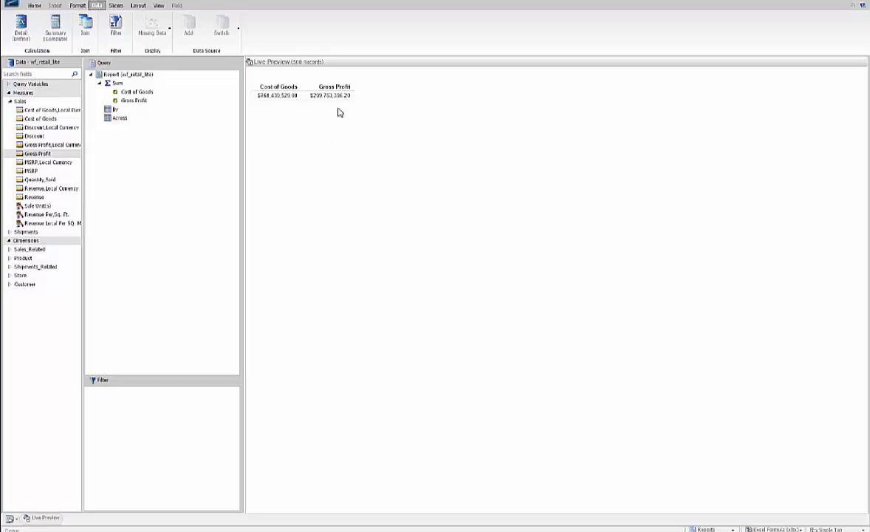
{"action": "left_click", "coordinate": [56, 28]}
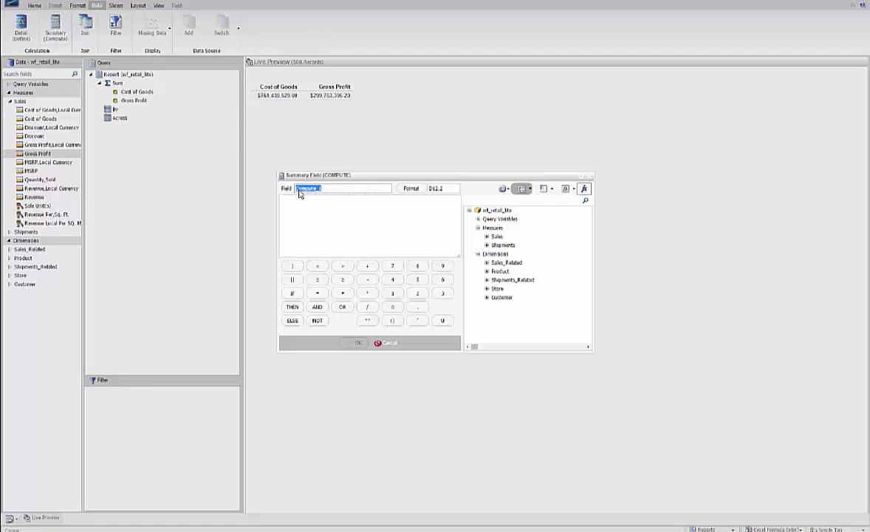
{"action": "type", "text": "Fi"}
{"action": "left_click", "coordinate": [487, 236]}
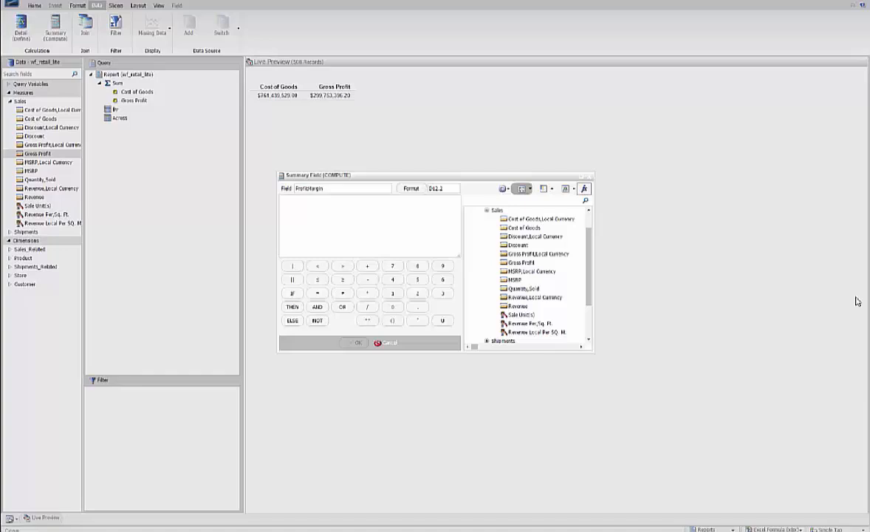
{"action": "double_click", "coordinate": [476, 262]}
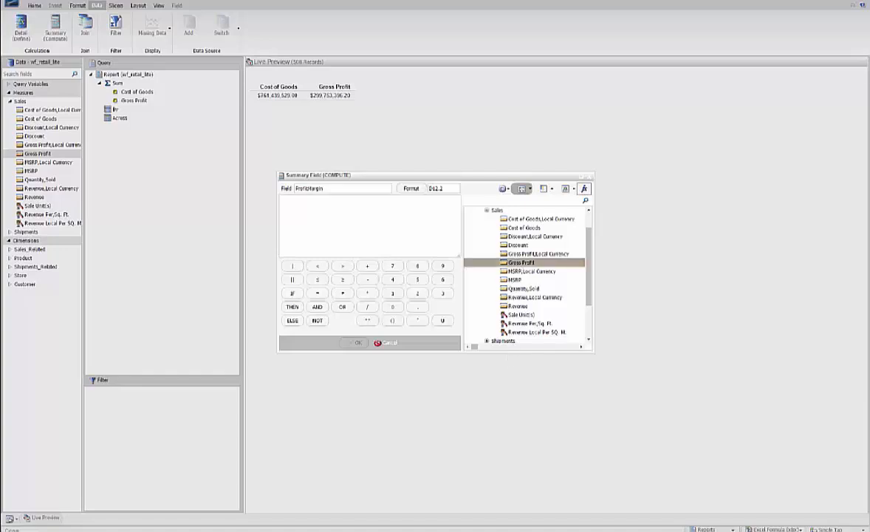
{"action": "left_click", "coordinate": [367, 307]}
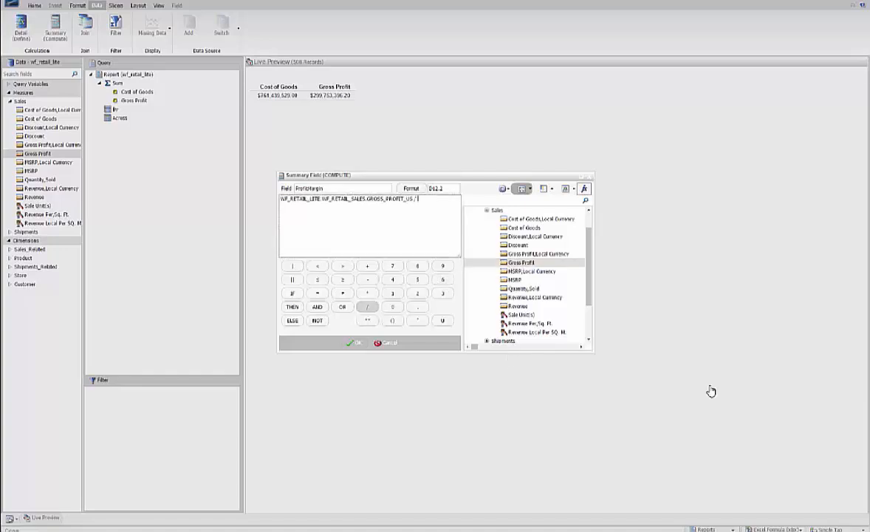
{"action": "double_click", "coordinate": [523, 227]}
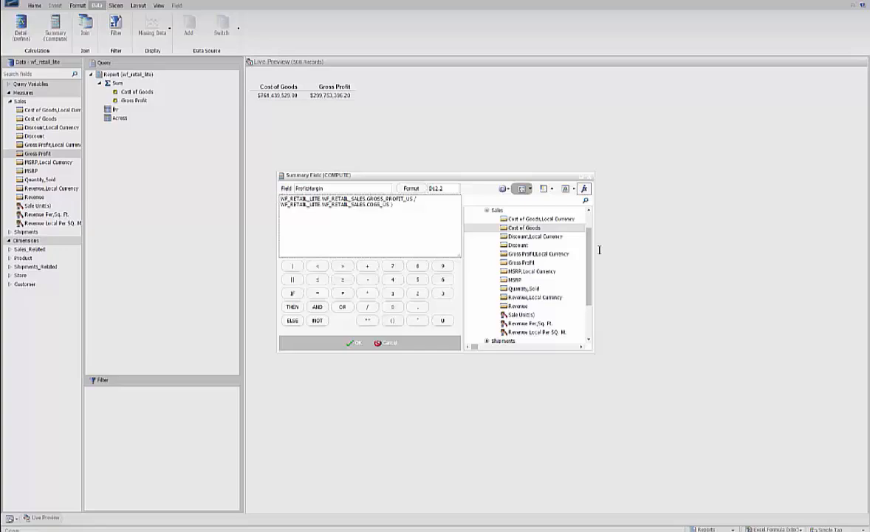
{"action": "type", "text": "("}
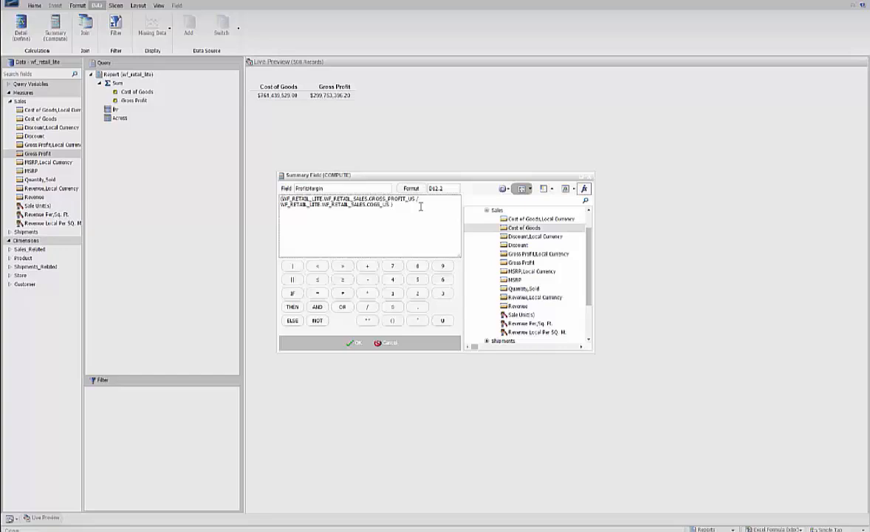
{"action": "left_click", "coordinate": [354, 344]}
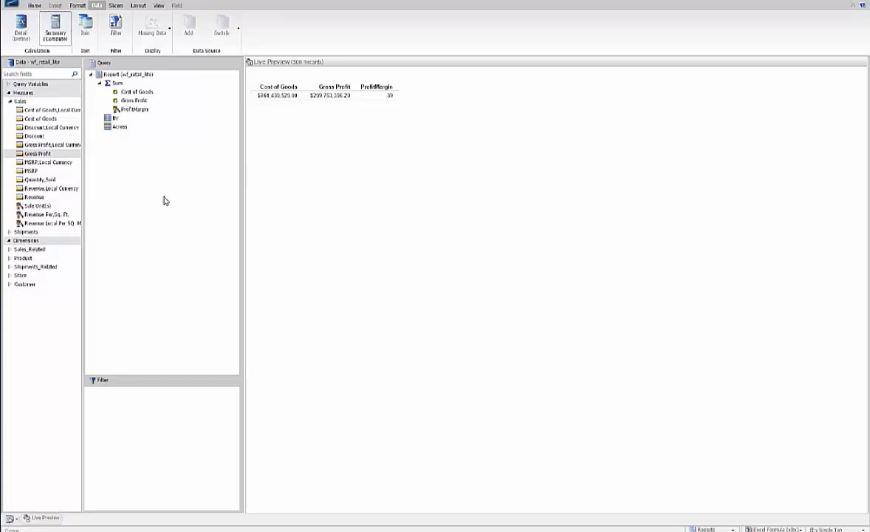
Add Sale,Year, Product,Category and Product,Subcategory, in that order, as By sort fields of the report
{"action": "left_click", "coordinate": [9, 249]}
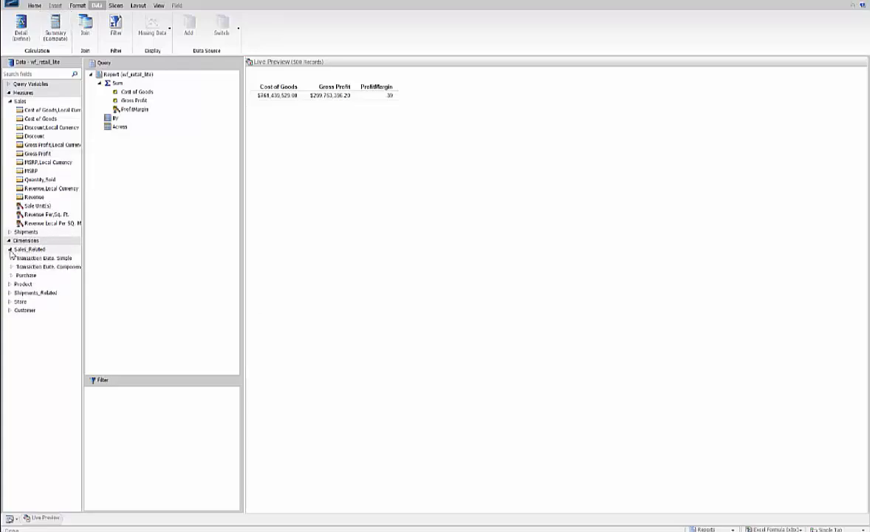
{"action": "left_click", "coordinate": [12, 257]}
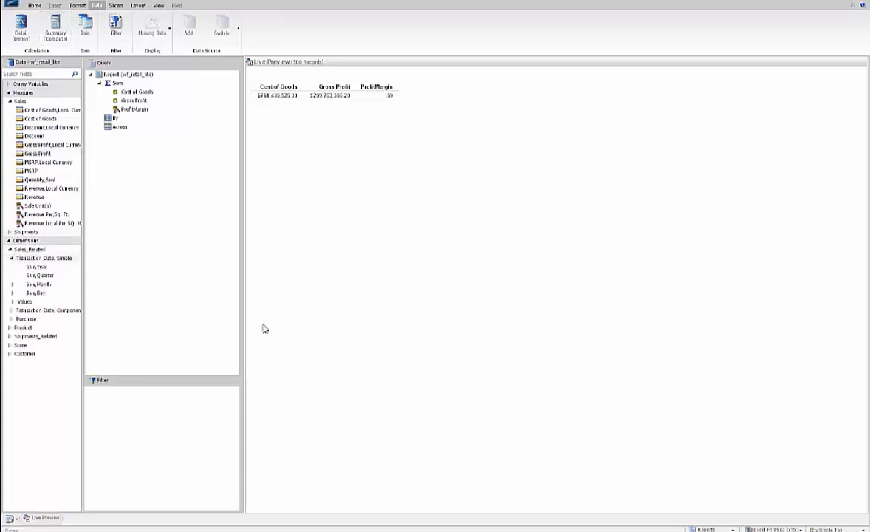
{"action": "left_click_drag", "start_coordinate": [28, 267], "coordinate": [96, 110]}
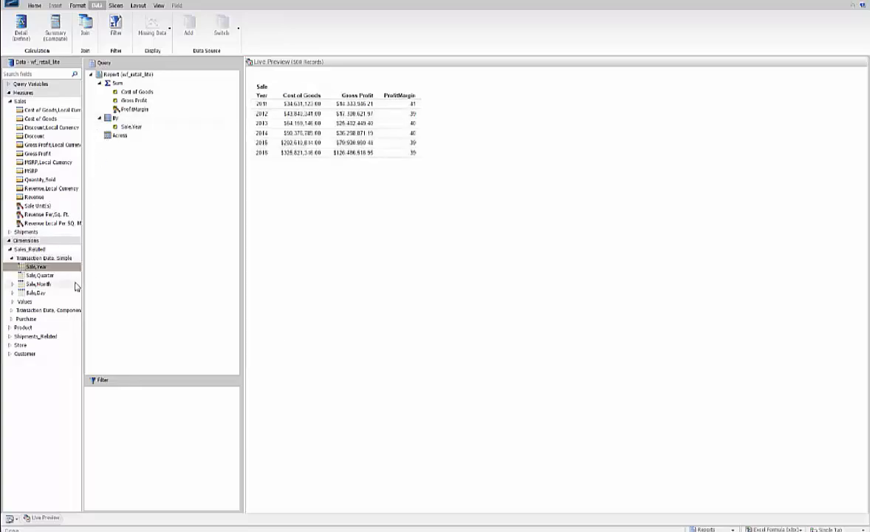
{"action": "left_click", "coordinate": [9, 328]}
{"action": "left_click", "coordinate": [12, 336]}
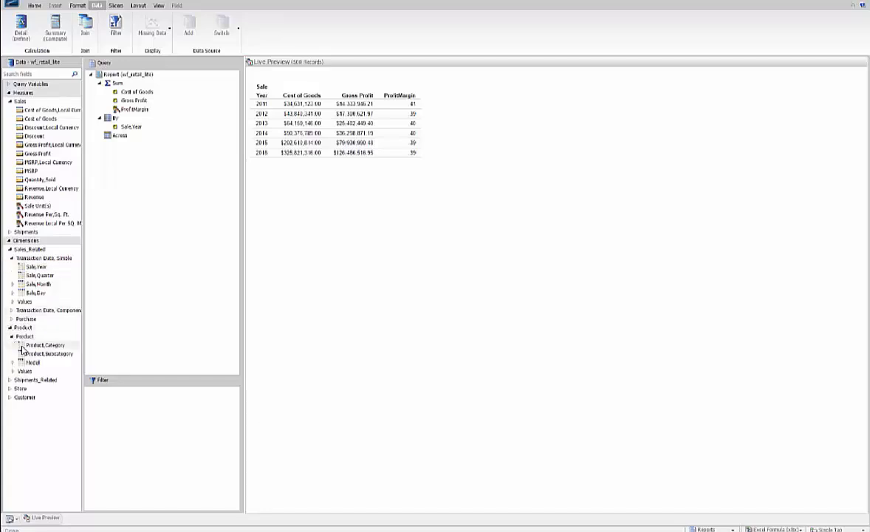
{"action": "left_click_drag", "start_coordinate": [24, 346], "coordinate": [110, 139]}
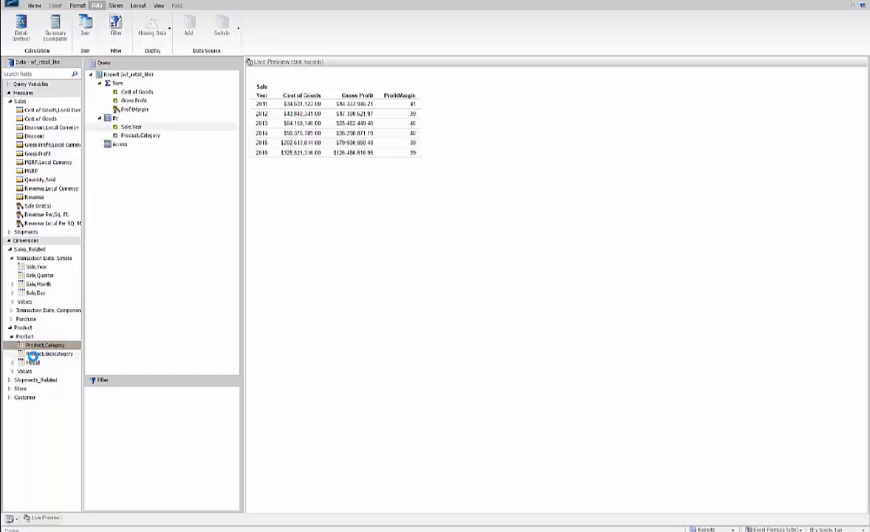
{"action": "left_click_drag", "start_coordinate": [37, 353], "coordinate": [121, 143]}
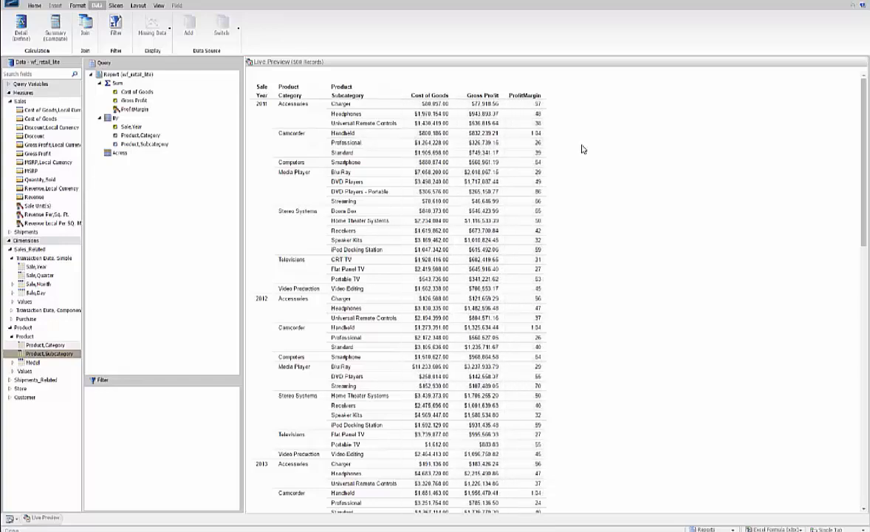
Add a subtotal to the report at each Product Category break
{"action": "left_click", "coordinate": [288, 97]}
{"action": "left_click", "coordinate": [291, 106]}
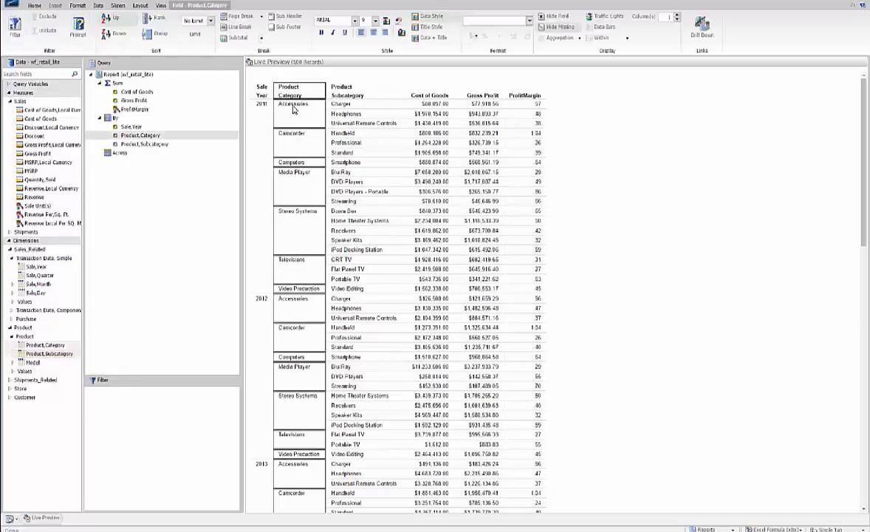
{"action": "left_click", "coordinate": [261, 38]}
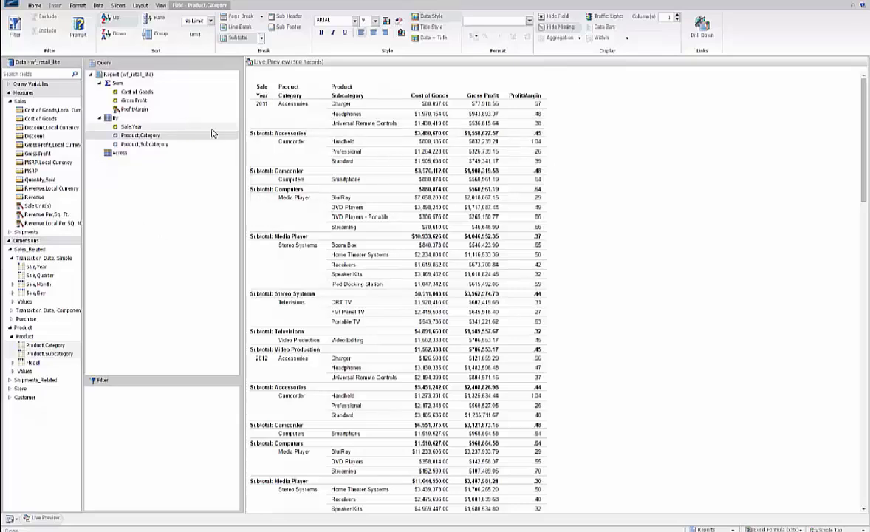
Apply the predefined ENGreen_Light2.sty template as the report's theme
{"action": "left_click", "coordinate": [34, 6]}
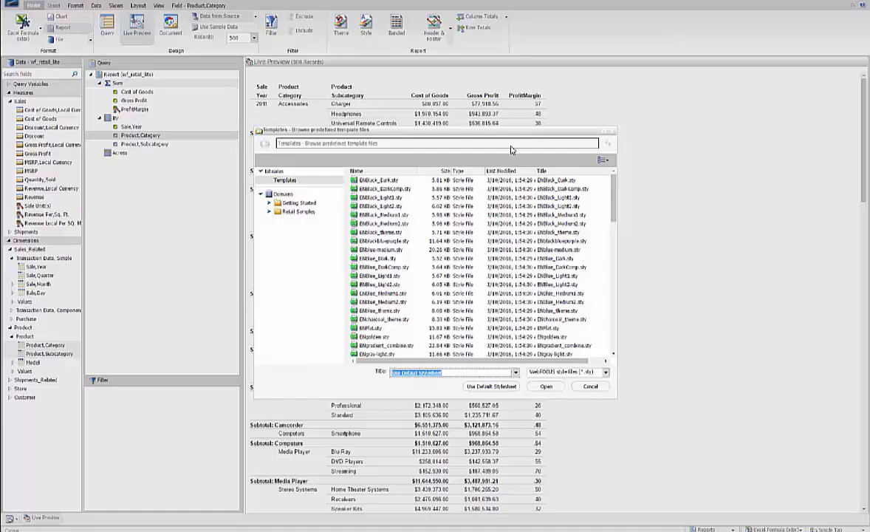
{"action": "scroll", "coordinate": [565, 214], "scroll_direction": "down", "scroll_amount": 5}
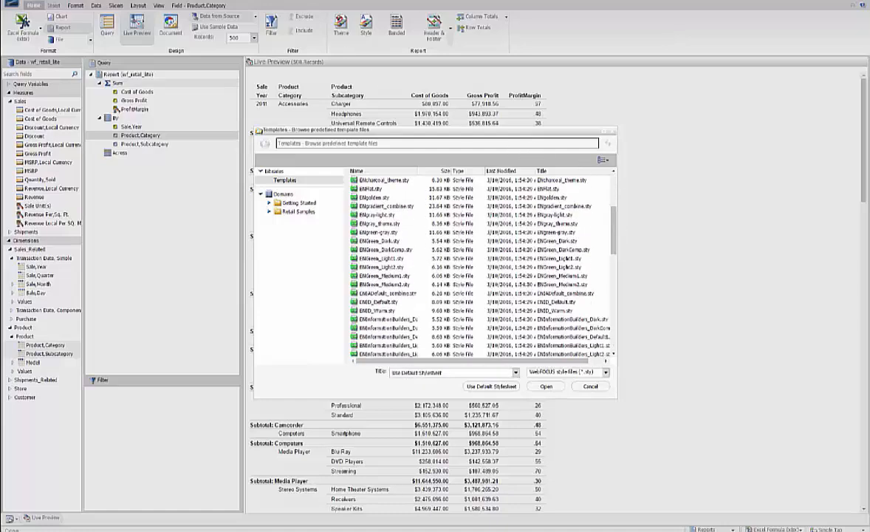
{"action": "left_click", "coordinate": [382, 268]}
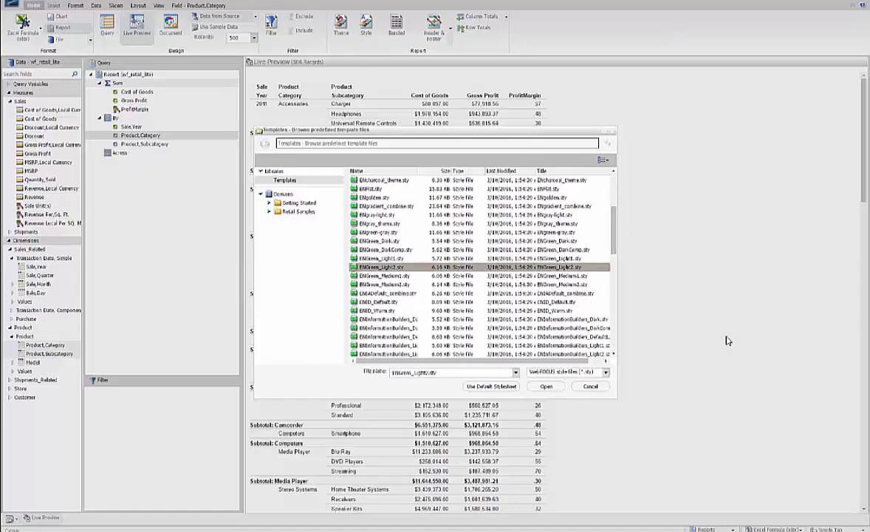
{"action": "left_click", "coordinate": [546, 387]}
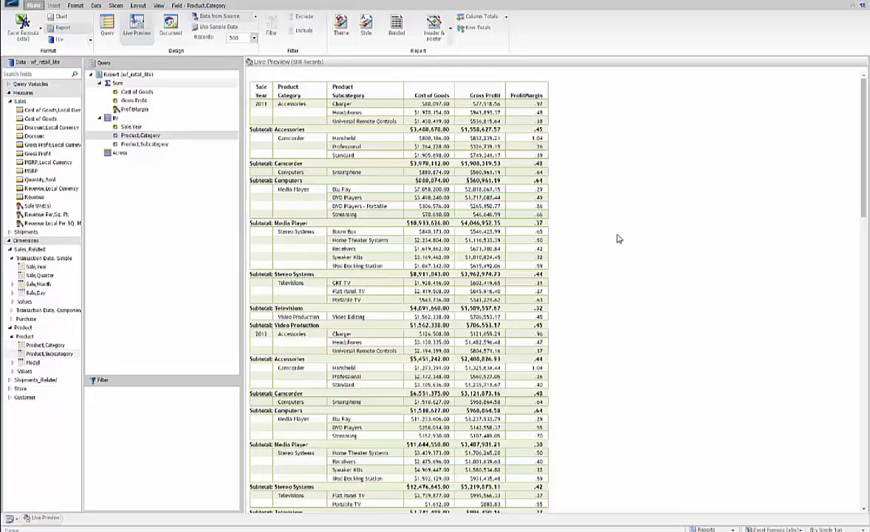
Turn on the Table of Contents option with the Sale,Year field selected, so the workbook is split by year
{"action": "left_click", "coordinate": [259, 104]}
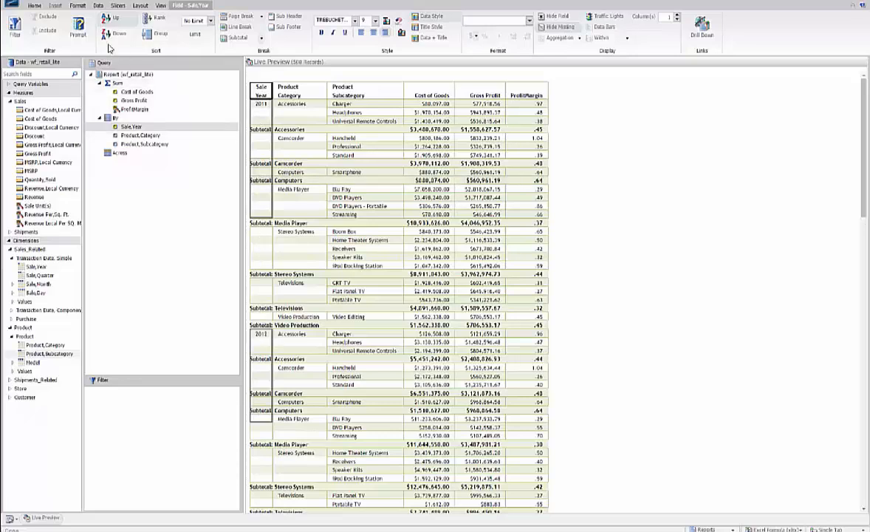
{"action": "left_click", "coordinate": [77, 5]}
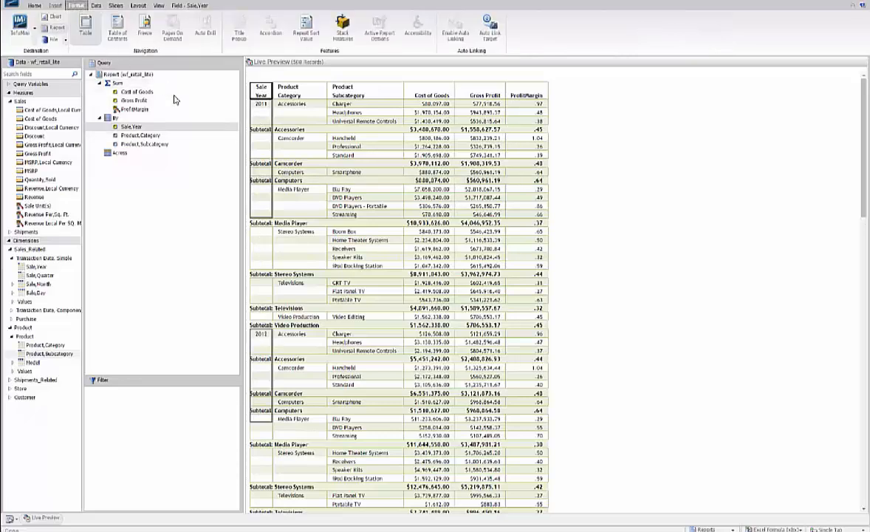
{"action": "left_click", "coordinate": [116, 27]}
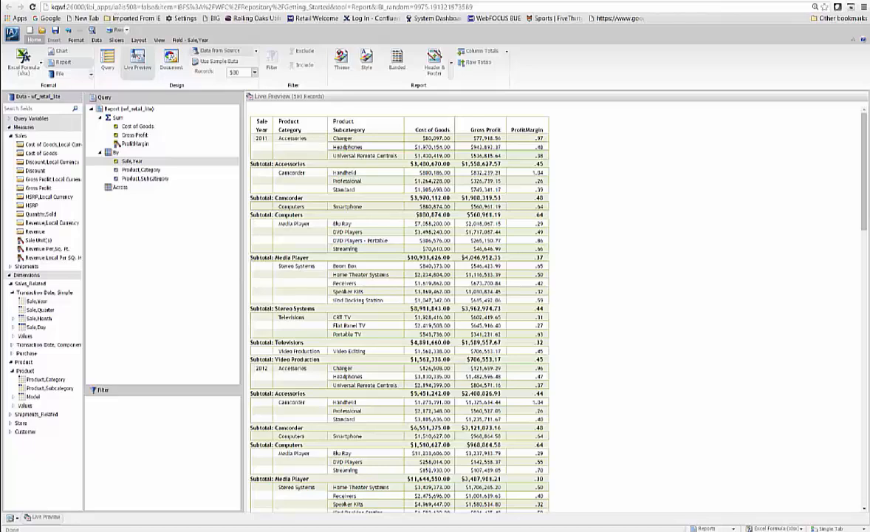
Add column totals to the report and set them to Recomputed
{"action": "left_click", "coordinate": [489, 54]}
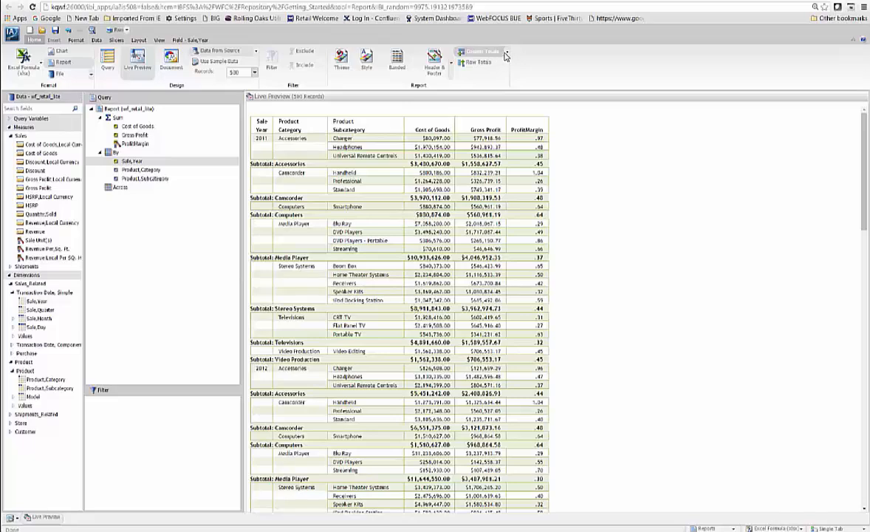
{"action": "left_click", "coordinate": [506, 55]}
{"action": "left_click", "coordinate": [472, 69]}
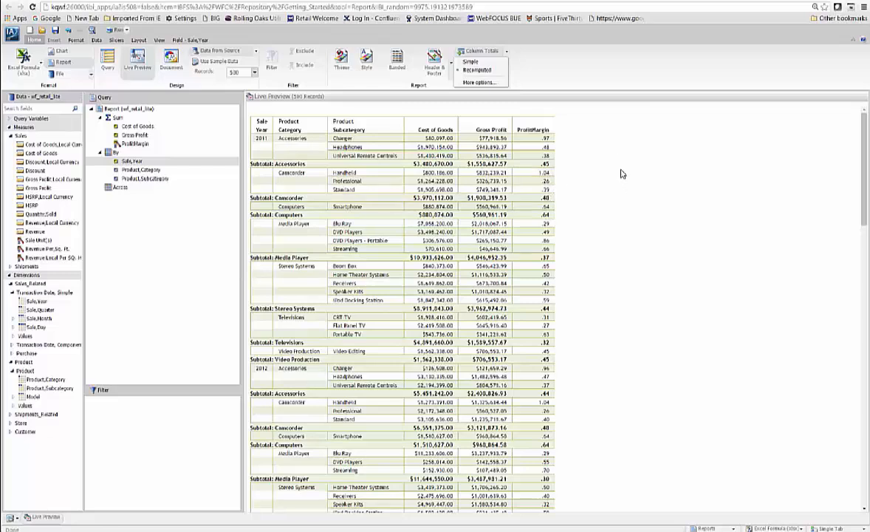
{"action": "left_click", "coordinate": [601, 234]}
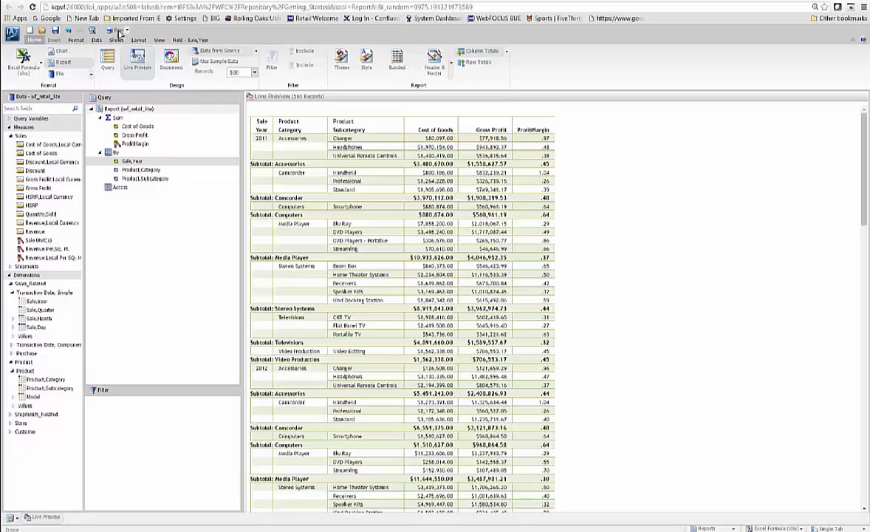
Run the report and open the downloaded xlsx workbook in Excel
{"action": "left_click", "coordinate": [118, 31]}
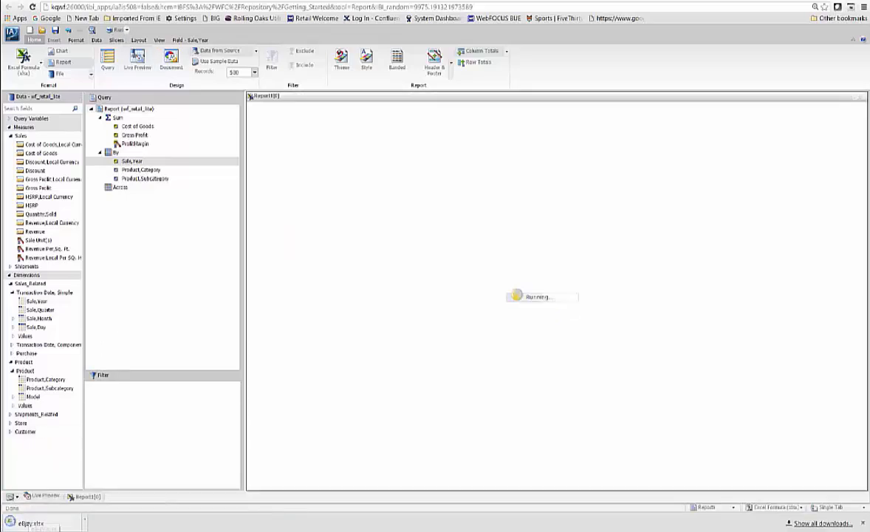
{"action": "left_click", "coordinate": [29, 523]}
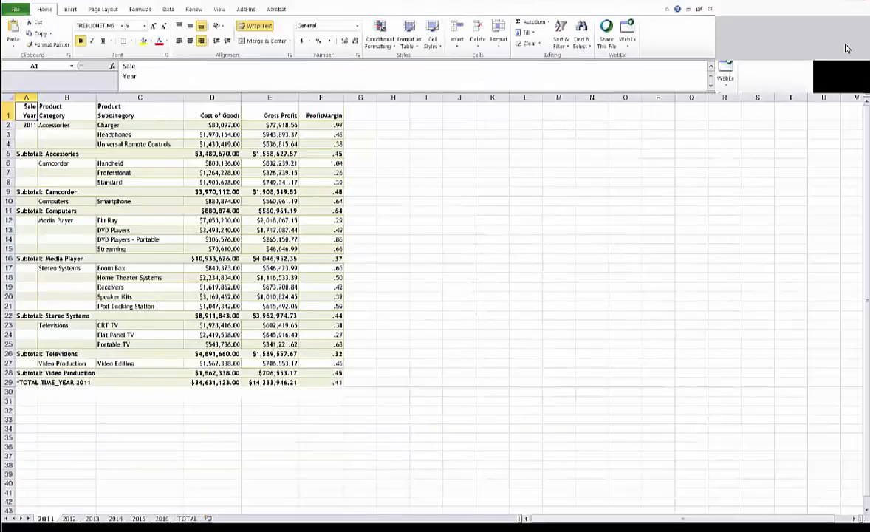
Examine the 2012 and 2013 sheets, the 2013 total's ProfitMargin formula, and the ProfitMargin and Gross Profit formulas on the TOTAL sheet
{"action": "left_click", "coordinate": [69, 519]}
{"action": "left_click", "coordinate": [93, 518]}
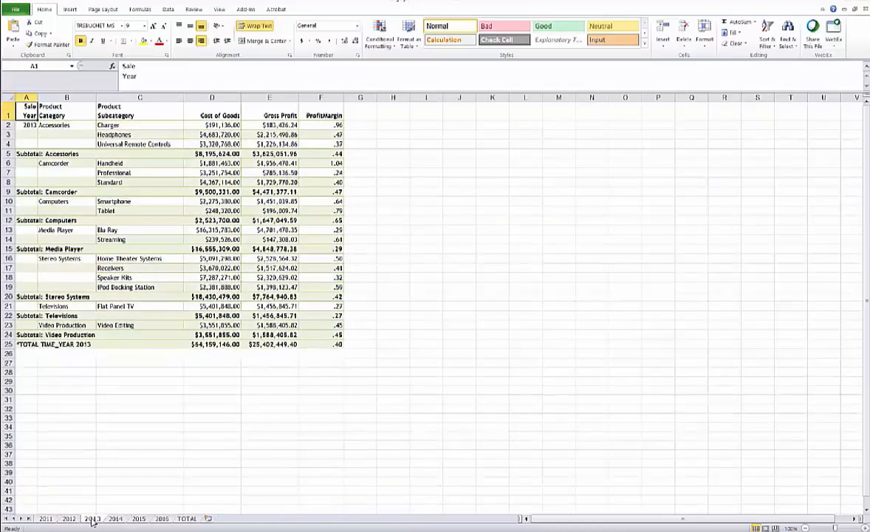
{"action": "left_click", "coordinate": [329, 344]}
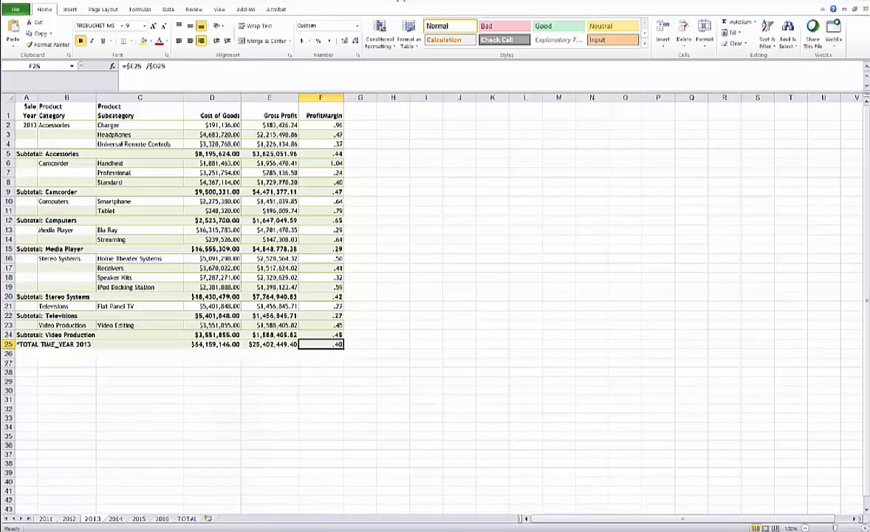
{"action": "left_click", "coordinate": [186, 518]}
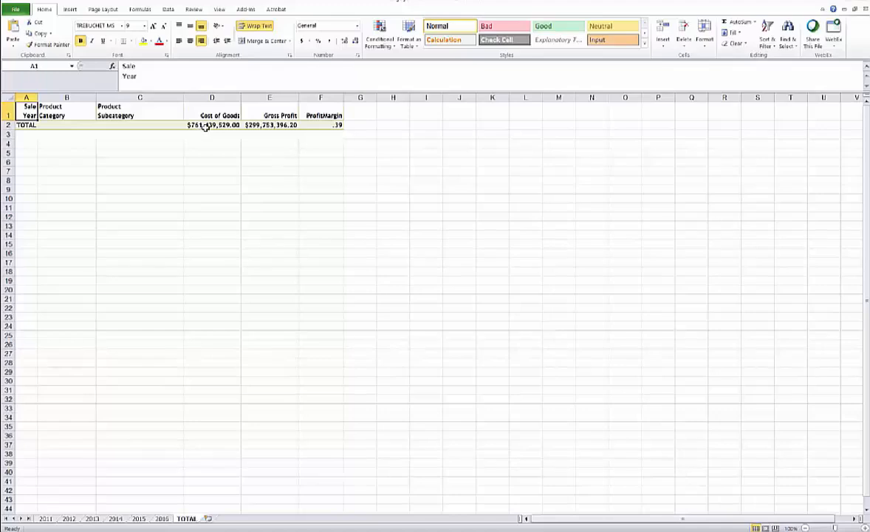
{"action": "left_click", "coordinate": [310, 123]}
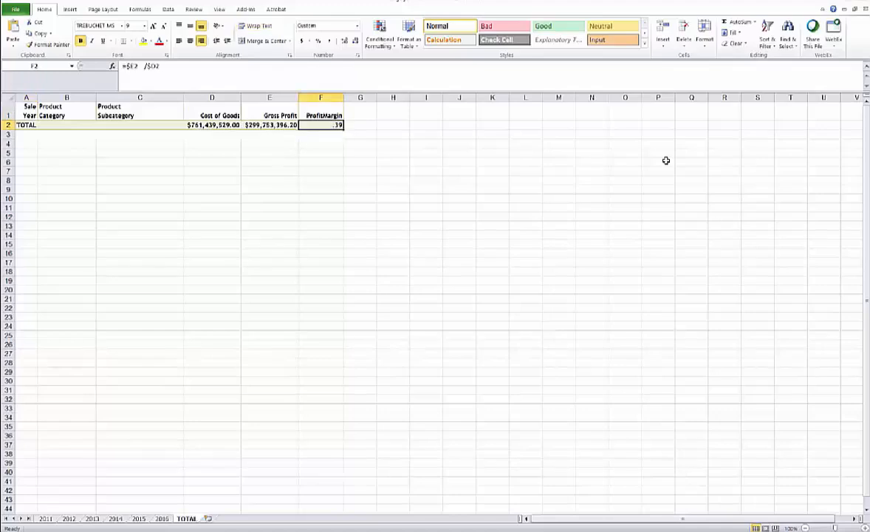
{"action": "key", "text": "Left"}
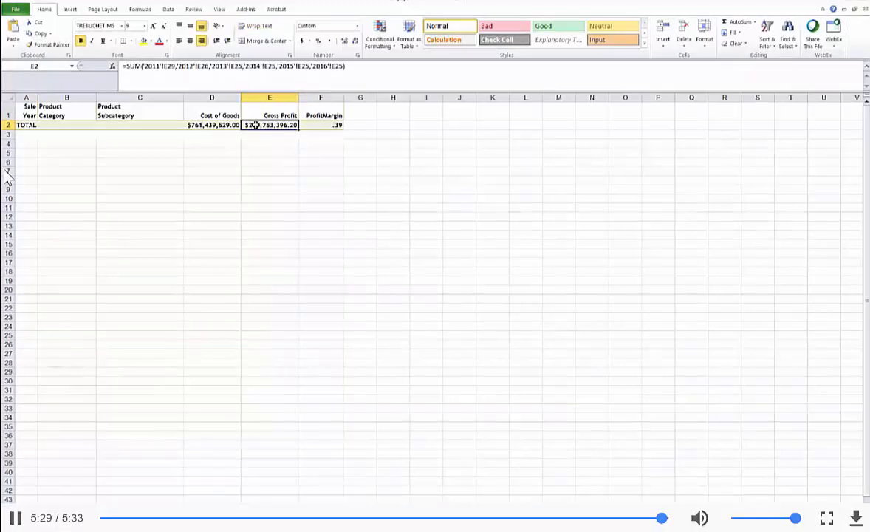